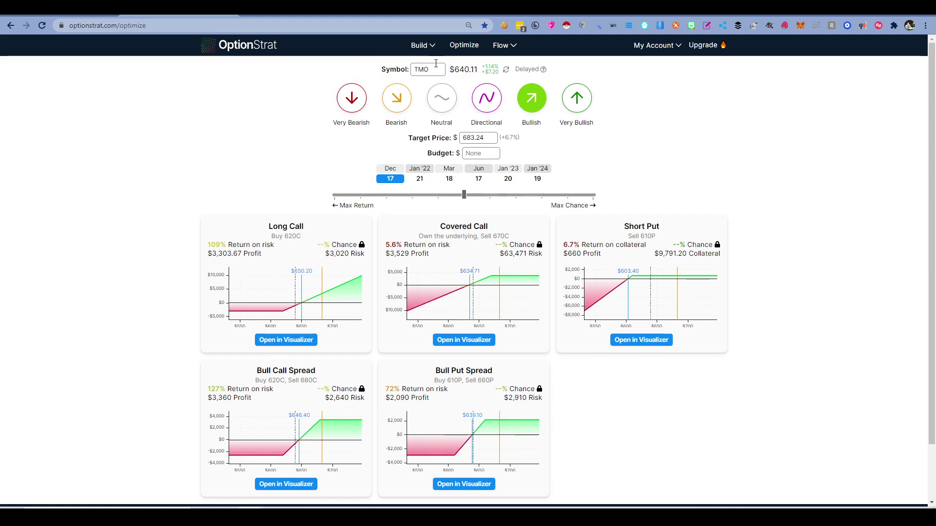
# Review the return on risk of the Bull Call Spread suggested for TMO and open that spread in the visualizer
pyautogui.click(435, 65)
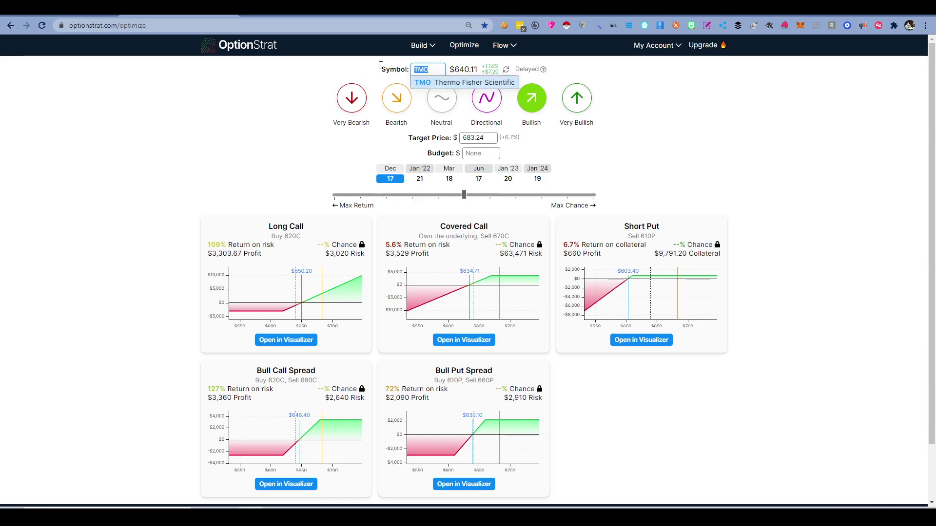
pyautogui.click(344, 68)
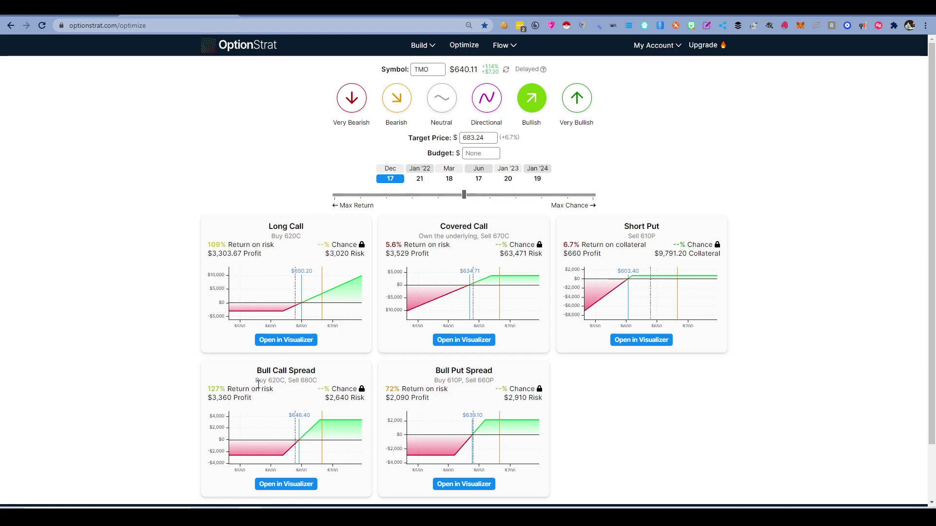
pyautogui.moveTo(249, 371); pyautogui.dragTo(326, 374)
pyautogui.click(327, 374)
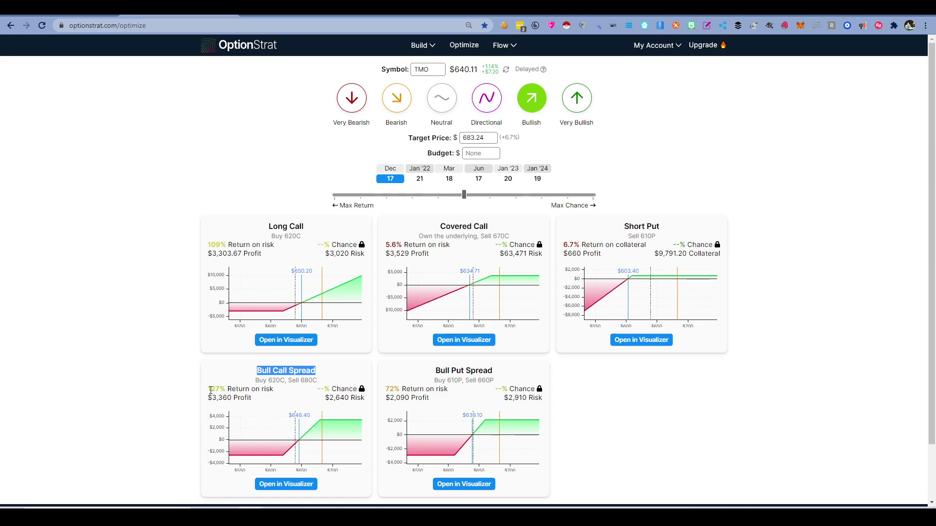
pyautogui.click(210, 390)
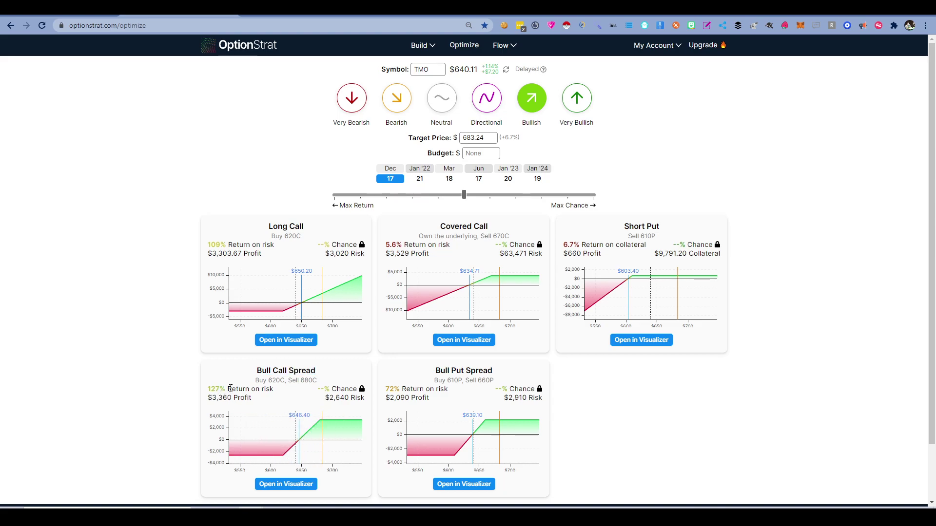
pyautogui.click(230, 389)
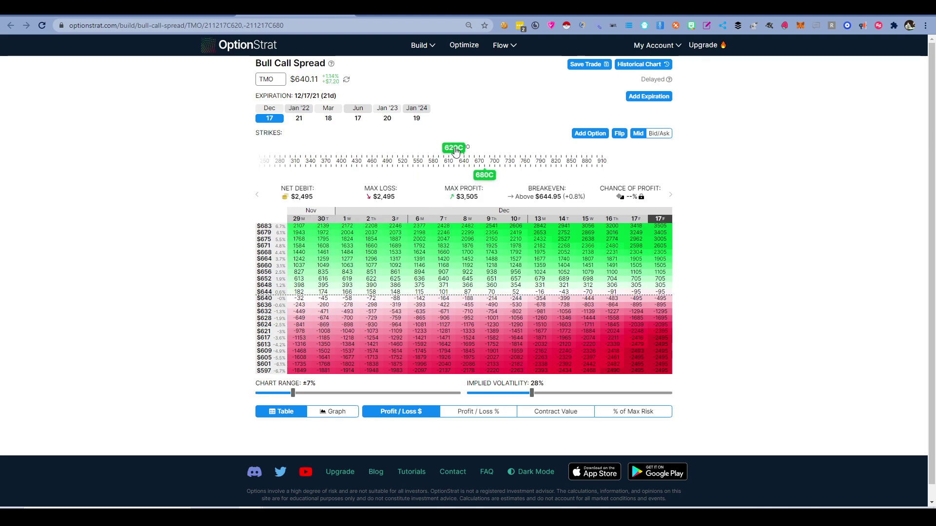
# Set the TMO Bull Call Spread's strikes to 630C and 650C and show its table as Profit / Loss %
pyautogui.moveTo(454, 148)
pyautogui.mouseDown()
pyautogui.moveTo(422, 148)
pyautogui.moveTo(462, 155)
pyautogui.moveTo(469, 177)
pyautogui.mouseUp()
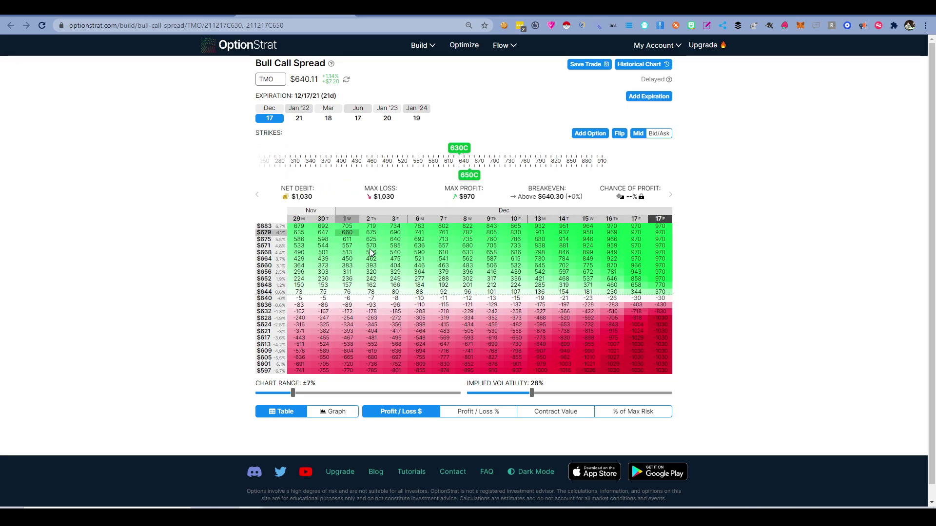
pyautogui.click(452, 414)
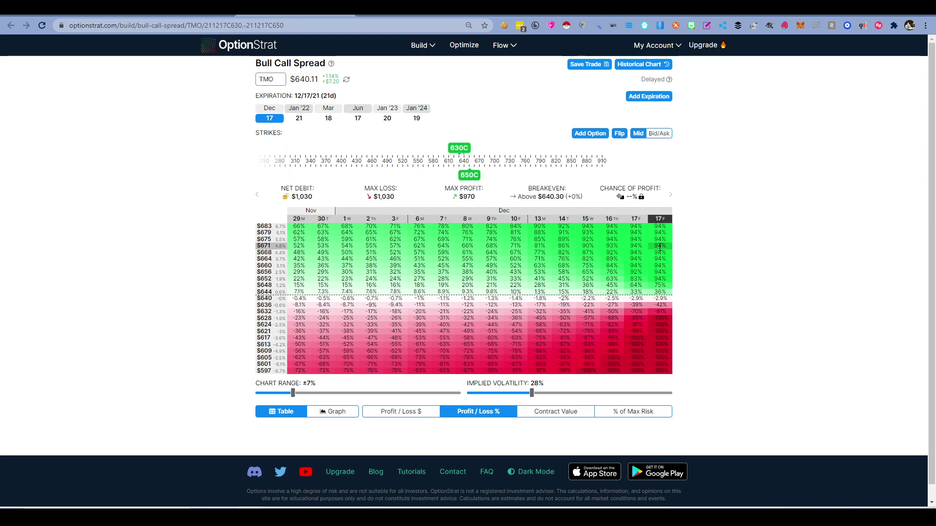
pyautogui.moveTo(653, 246); pyautogui.dragTo(671, 247)
pyautogui.click(667, 249)
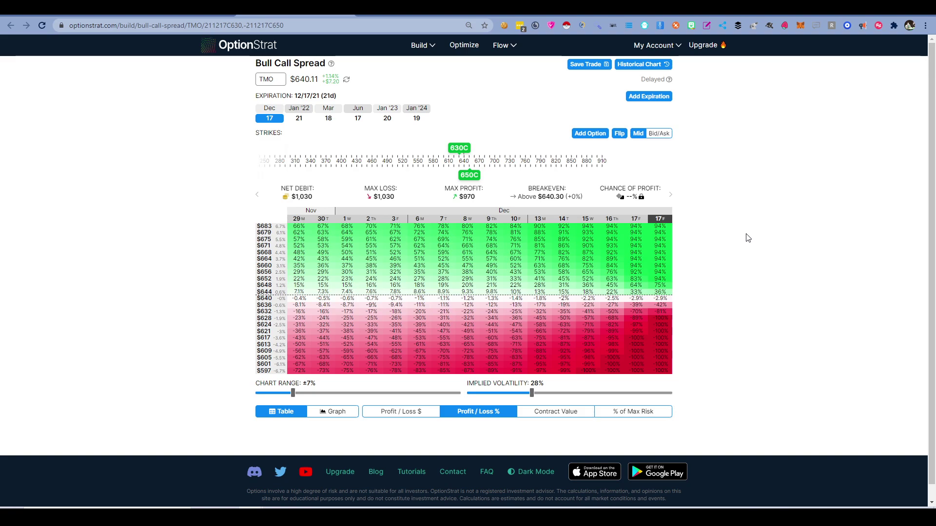
# Switch to TradingView and load the COST chart from the All-time high stock screener results
pyautogui.click(75, 16)
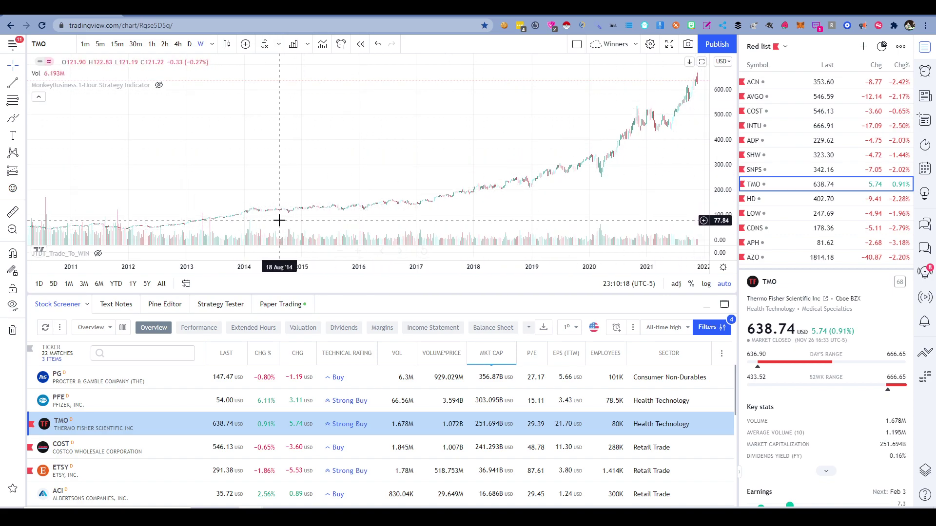
pyautogui.click(666, 331)
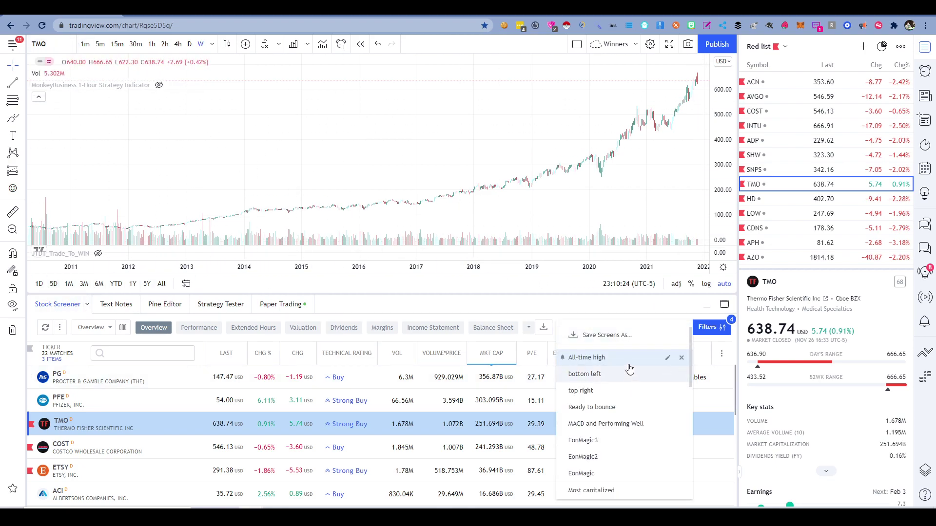
pyautogui.click(558, 303)
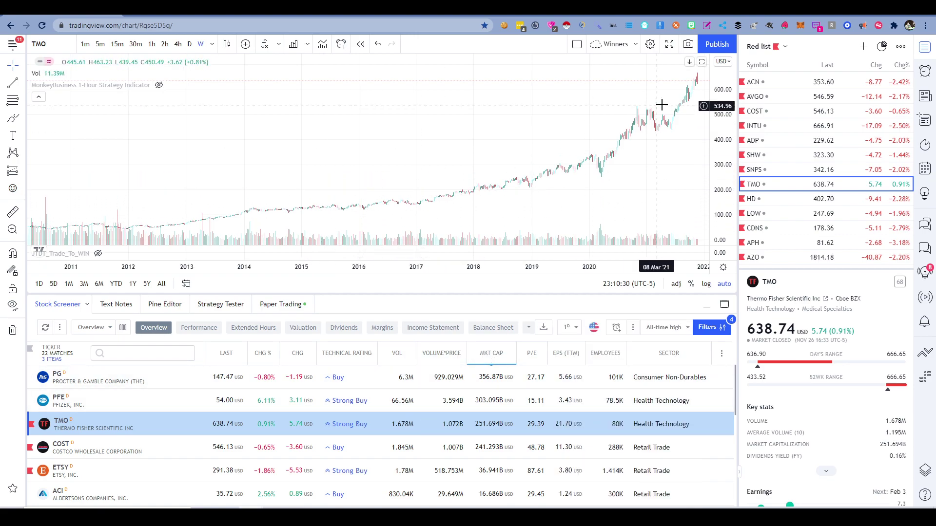
pyautogui.click(192, 446)
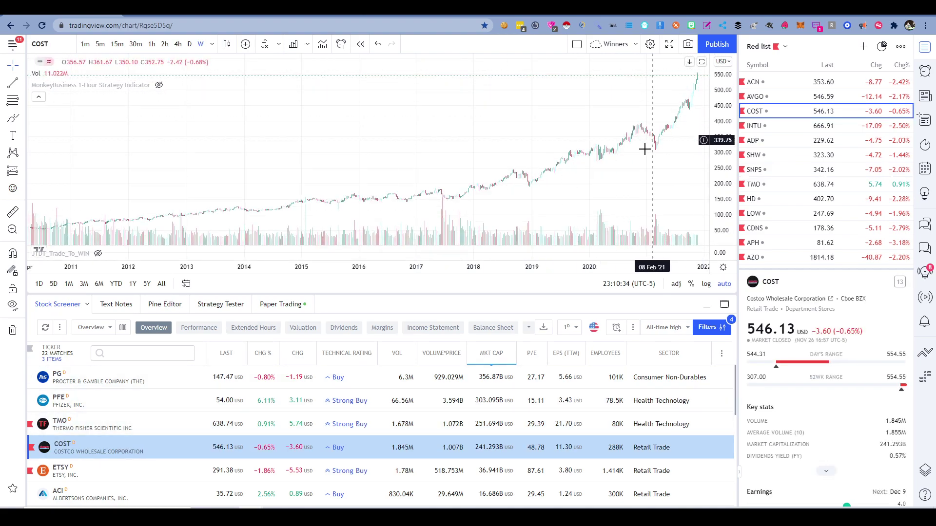
# Switch to the OptionStrat optimizer, set the symbol to COST and open its Bull Call Spread in the visualizer
pyautogui.hotkey('ctrl', 'Tab')
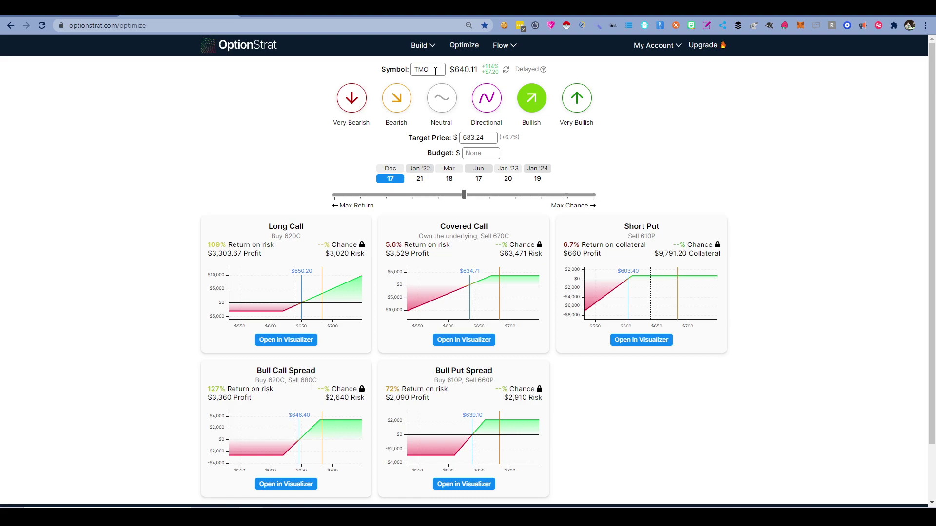
pyautogui.click(434, 70)
pyautogui.write('COST')
pyautogui.press('Return')
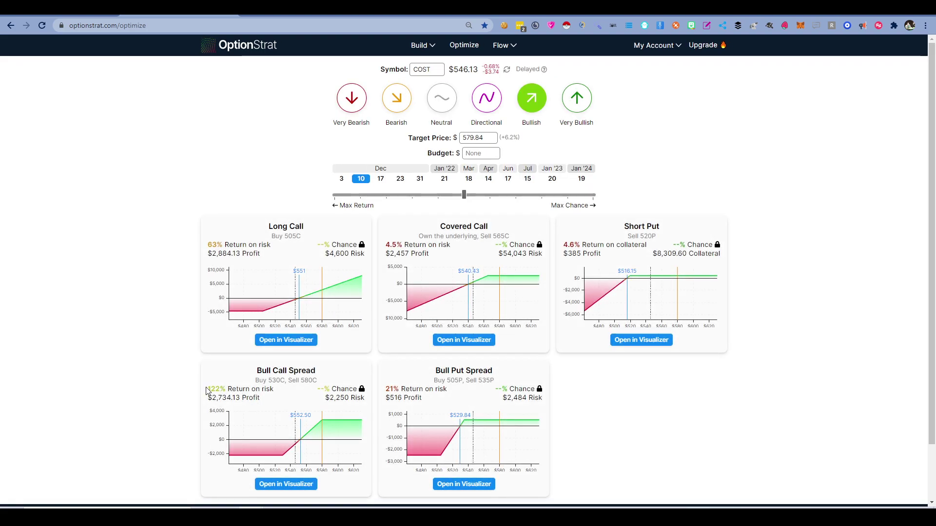
pyautogui.doubleClick(213, 389)
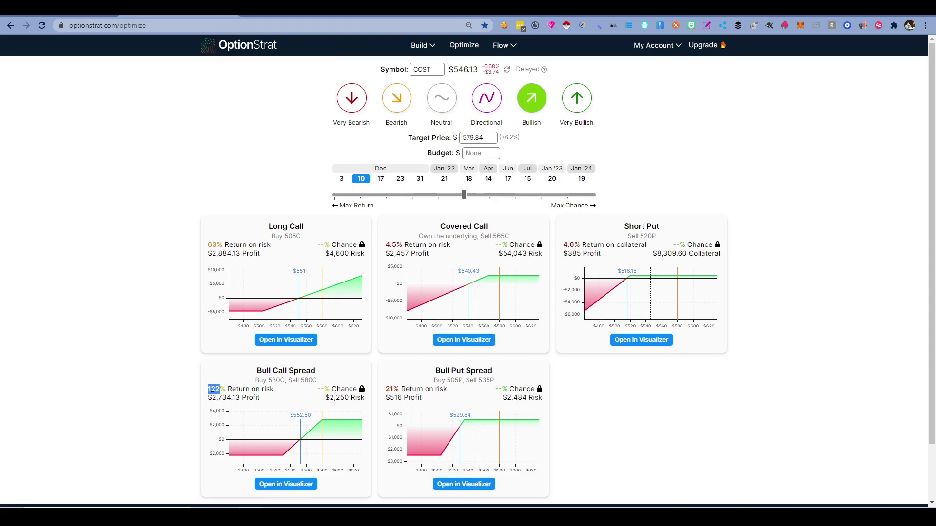
pyautogui.click(286, 483)
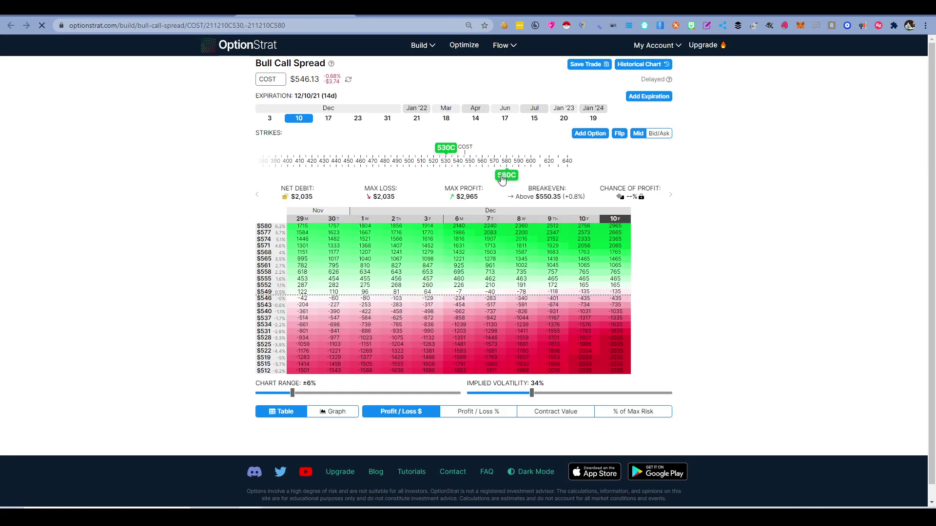
# Set the COST Bull Call Spread's strikes to 540C and 550C and show its table as Profit / Loss %
pyautogui.moveTo(500, 177)
pyautogui.mouseDown()
pyautogui.moveTo(469, 176)
pyautogui.moveTo(458, 151)
pyautogui.mouseUp()
pyautogui.click(478, 411)
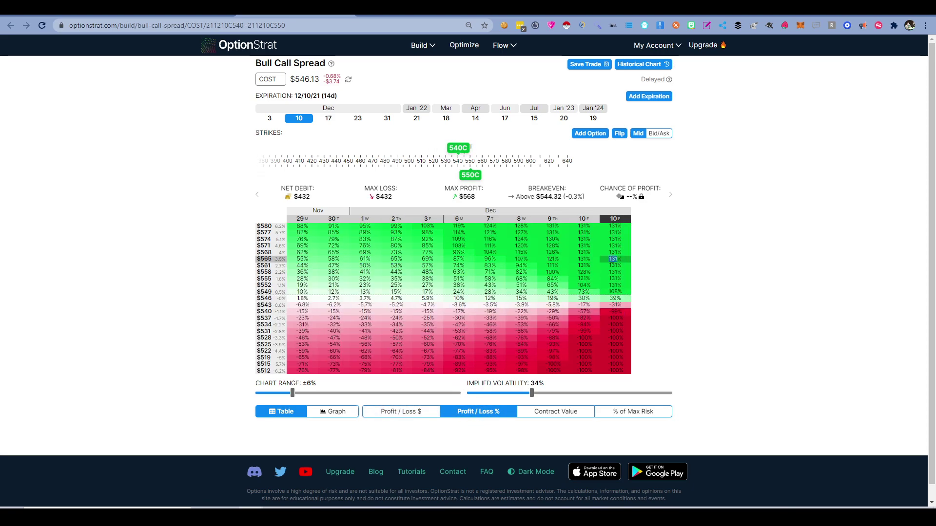
pyautogui.doubleClick(614, 318)
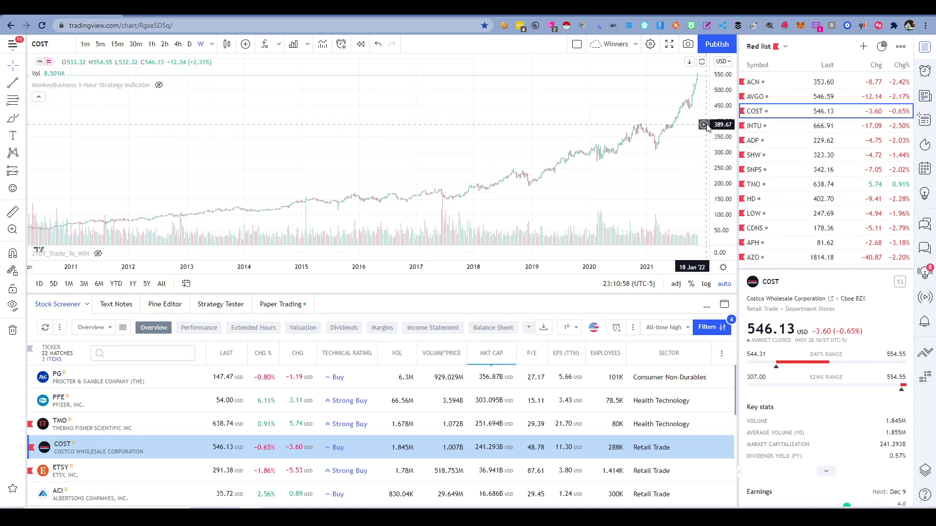
# Switch to TradingView and draw a trend line along COST's latest rally, from 19 Jul to 06 Dec '21
pyautogui.moveTo(673, 132); pyautogui.dragTo(597, 125)
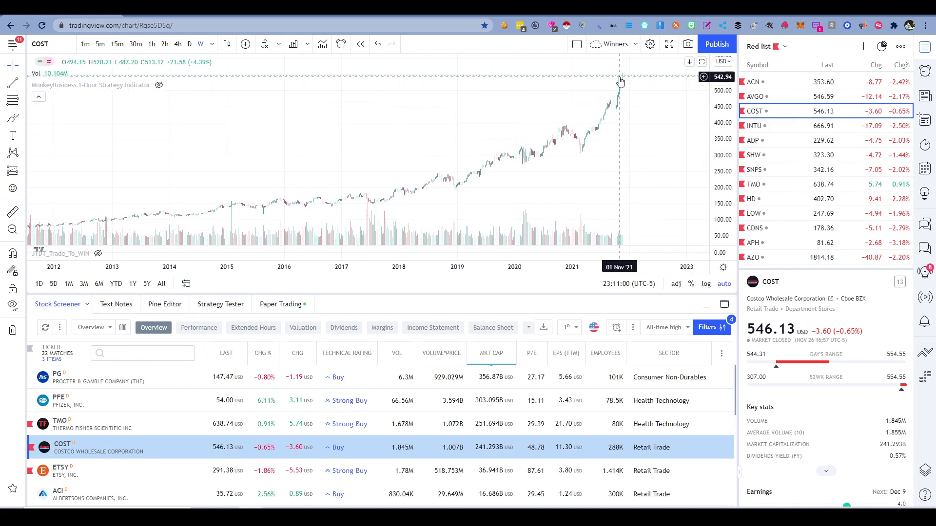
pyautogui.hotkey('alt', 't')
pyautogui.click(602, 129)
pyautogui.click(625, 62)
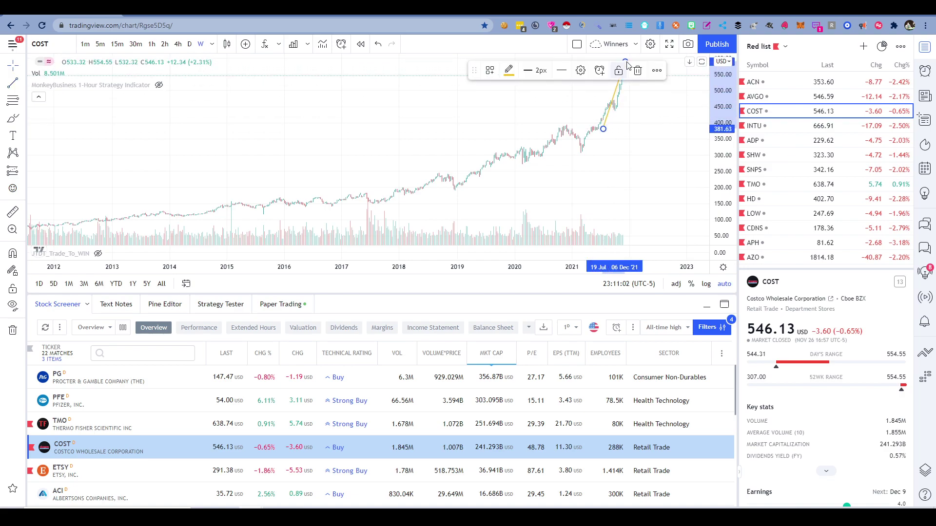
pyautogui.click(651, 133)
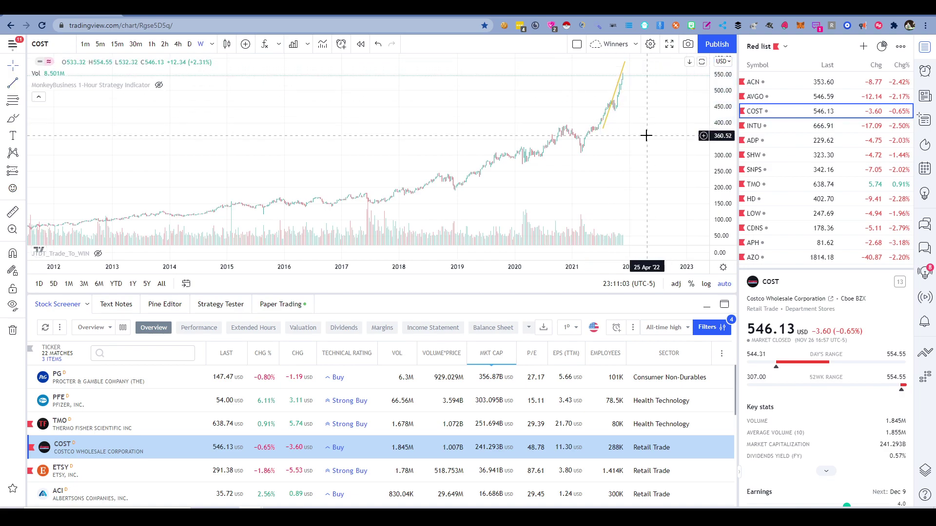
# Delete the trend line drawn along COST's latest rally
pyautogui.click(608, 115)
pyautogui.press('.')
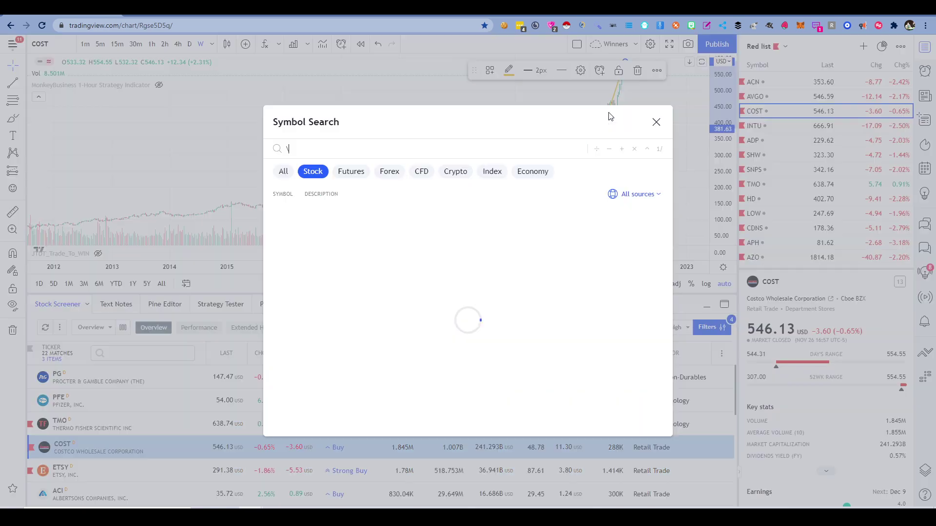
pyautogui.click(656, 122)
pyautogui.click(637, 72)
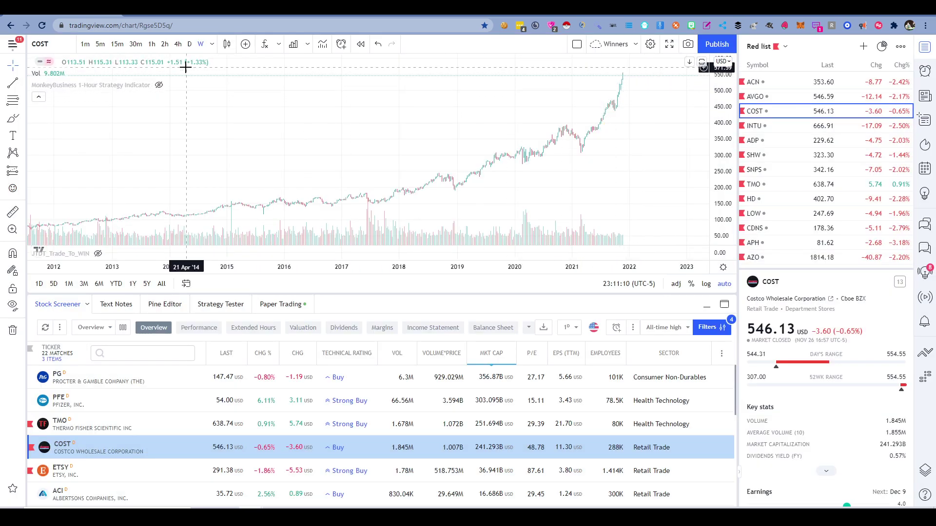
# Compare the COST Bull Call Spread's profit table in OptionStrat with the weekly COST price chart in TradingView
pyautogui.hotkey('ctrl', 'Tab')
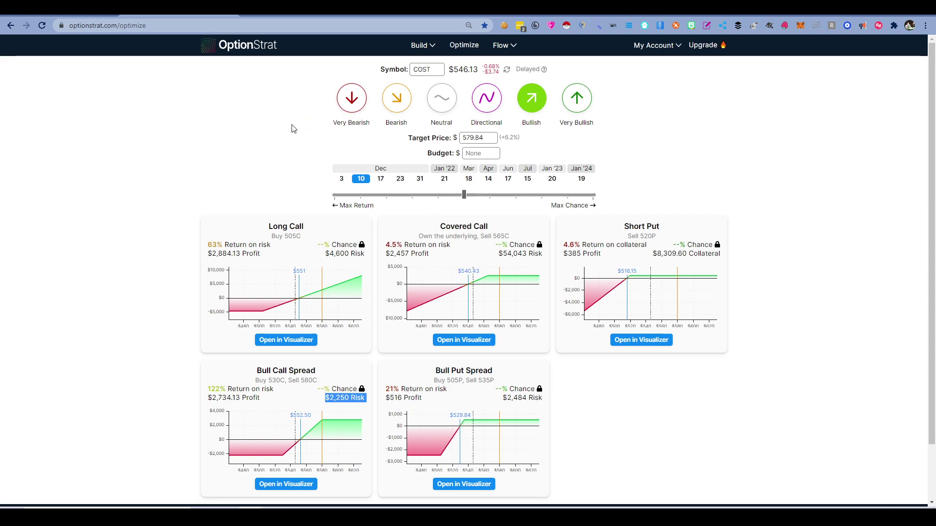
pyautogui.hotkey('ctrl', 'Tab')
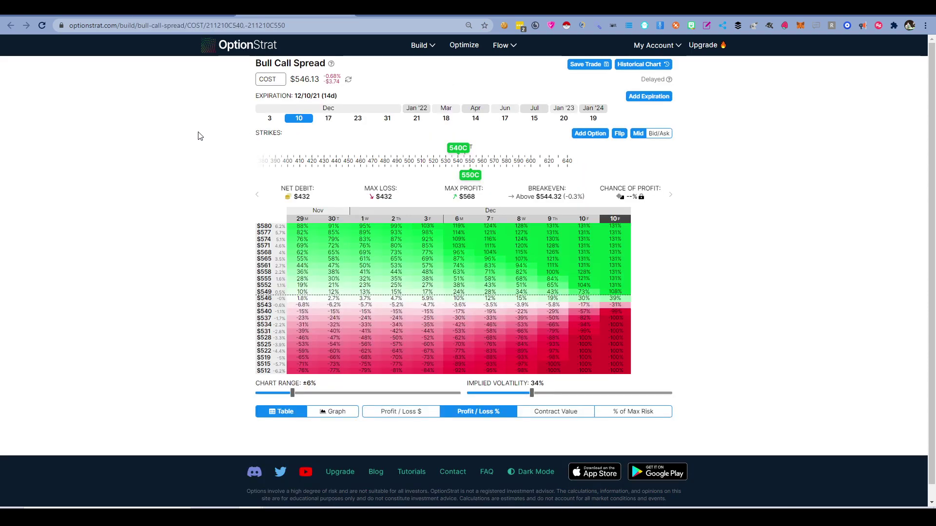
pyautogui.hotkey('ctrl', 'Tab')
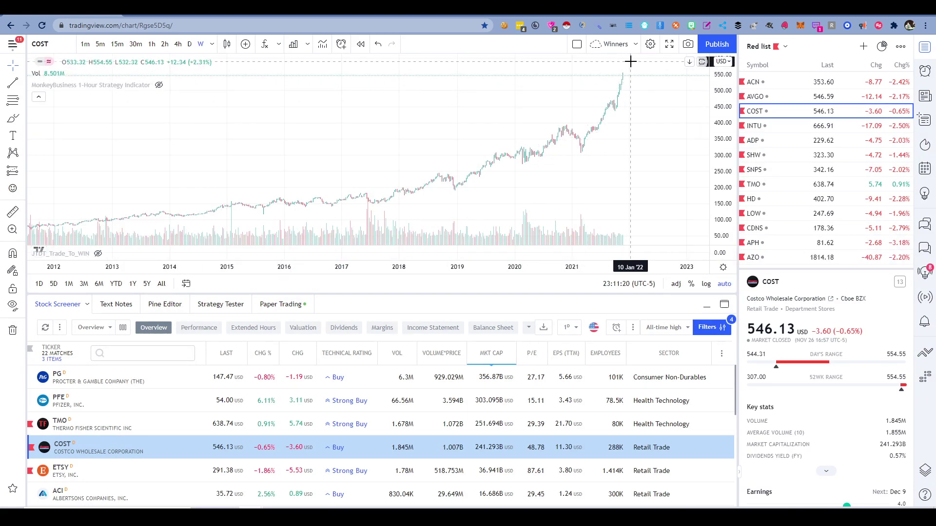
pyautogui.hotkey('ctrl', 'Tab')
pyautogui.hotkey('ctrl', 'Tab')
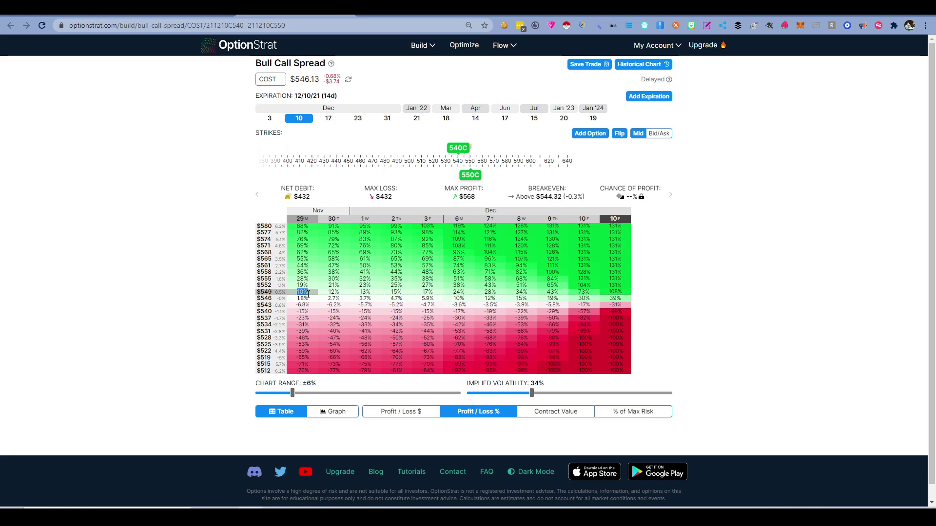
# Set the spread's chart range to ±5% and examine the profit and loss percentages by date around the current COST price
pyautogui.moveTo(292, 393)
pyautogui.mouseDown()
pyautogui.moveTo(263, 392)
pyautogui.moveTo(283, 393)
pyautogui.mouseUp()
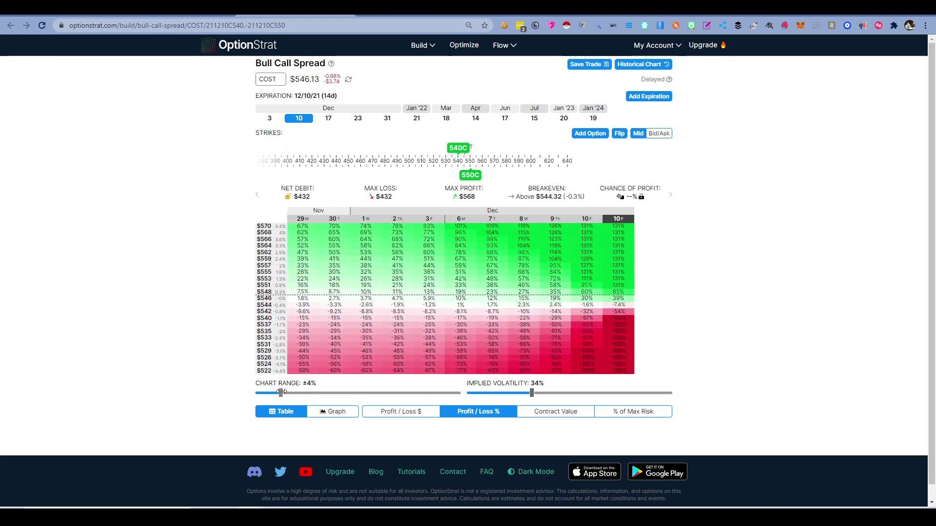
pyautogui.doubleClick(303, 279)
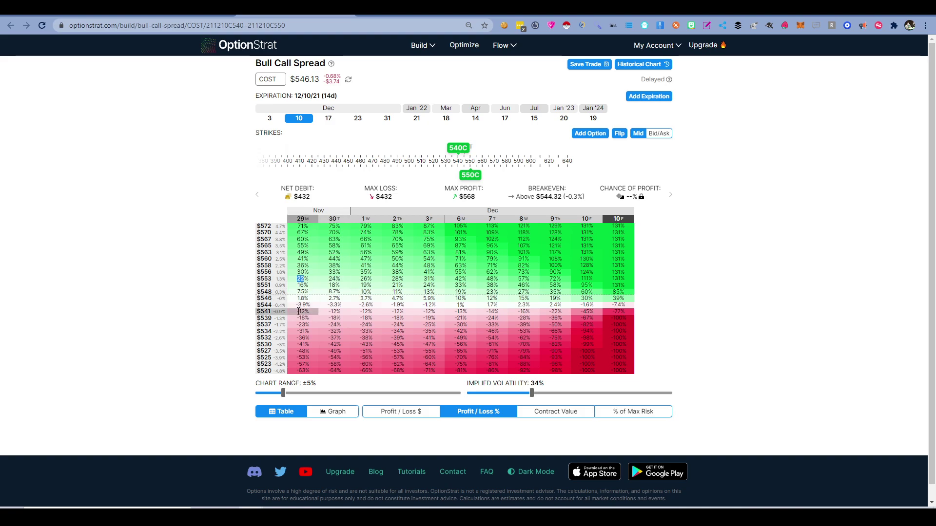
pyautogui.moveTo(297, 311); pyautogui.dragTo(309, 320)
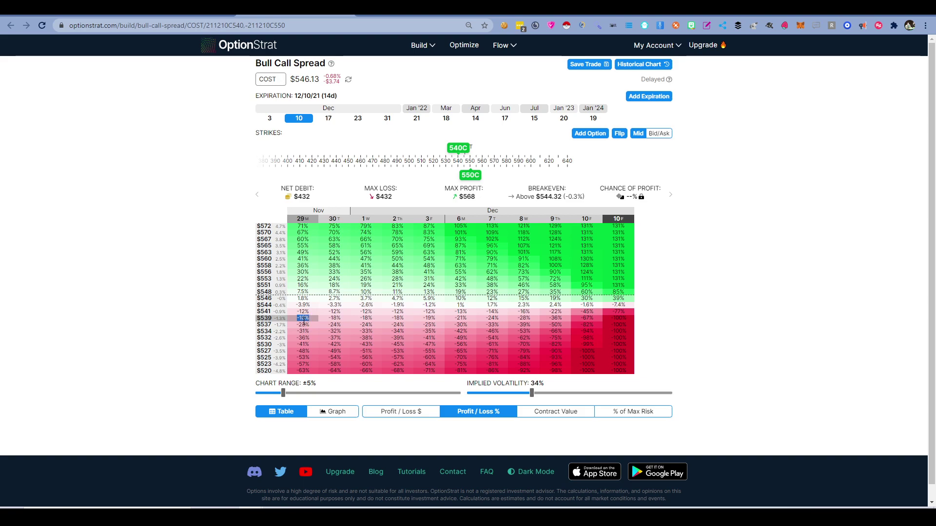
pyautogui.moveTo(328, 279); pyautogui.dragTo(342, 282)
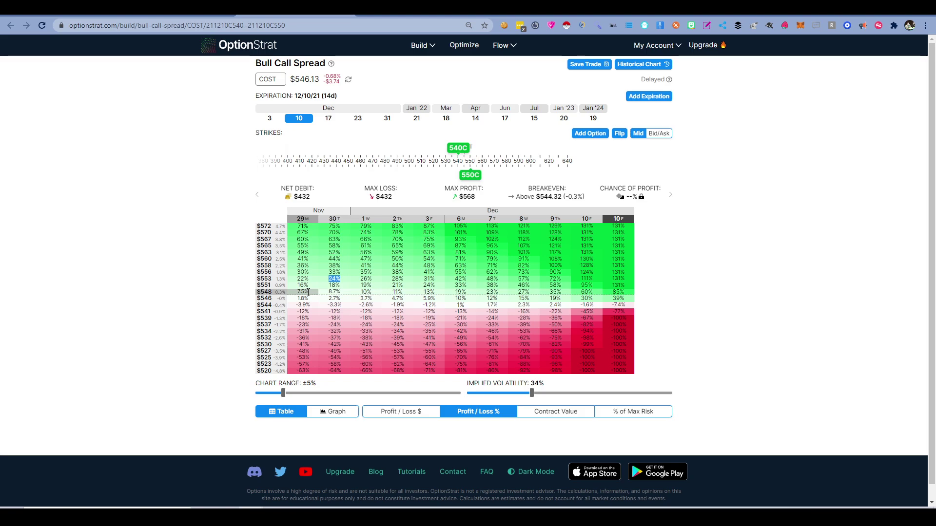
pyautogui.click(308, 310)
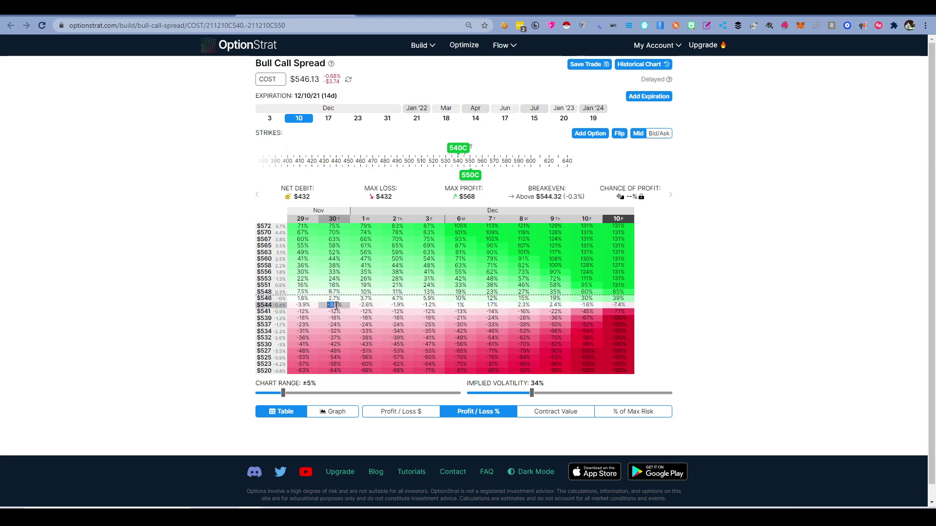
pyautogui.moveTo(329, 313); pyautogui.dragTo(436, 311)
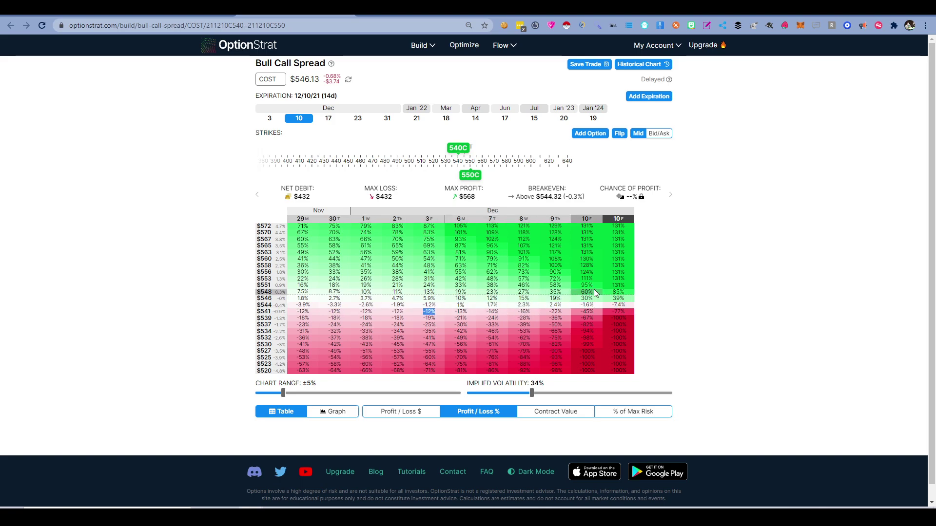
pyautogui.click(583, 309)
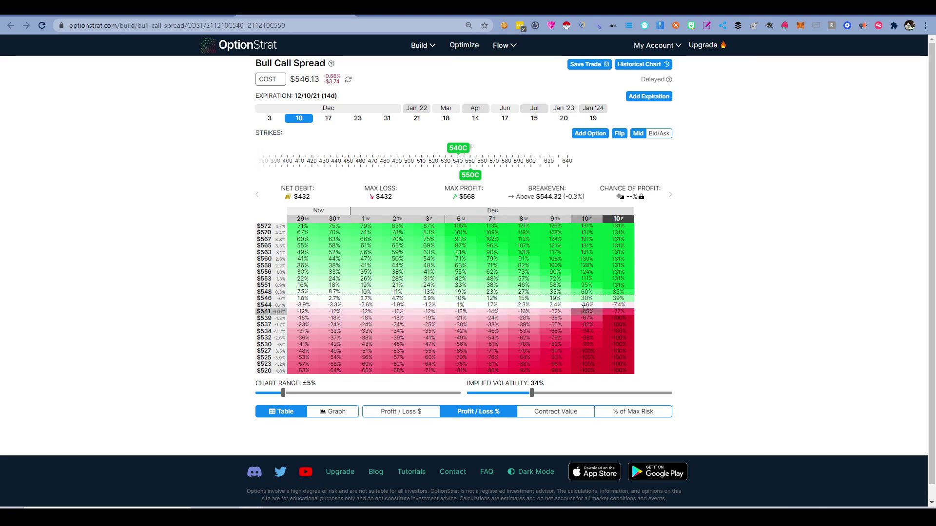
pyautogui.doubleClick(615, 286)
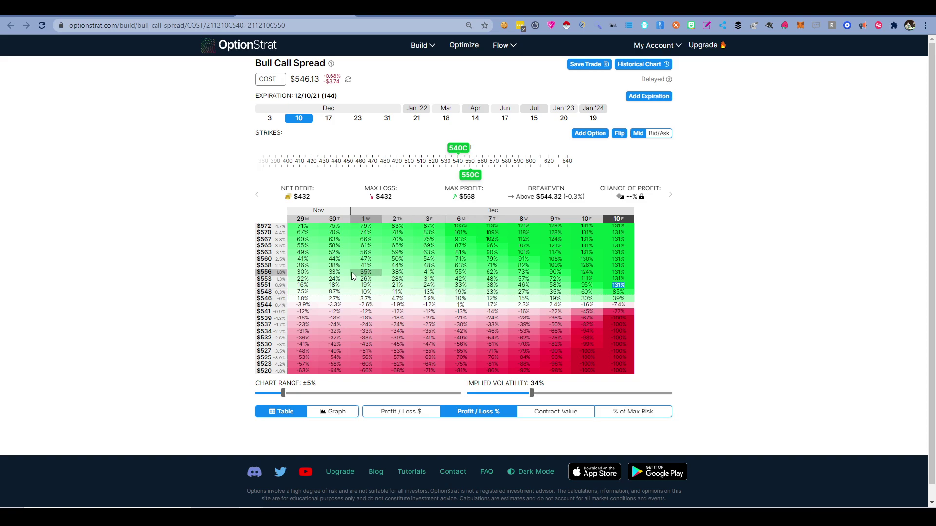
# Switch to TradingView, set the COST chart to the 1-hour interval and measure the pullback from 04 Nov to 12 Nov '21
pyautogui.click(740, 284)
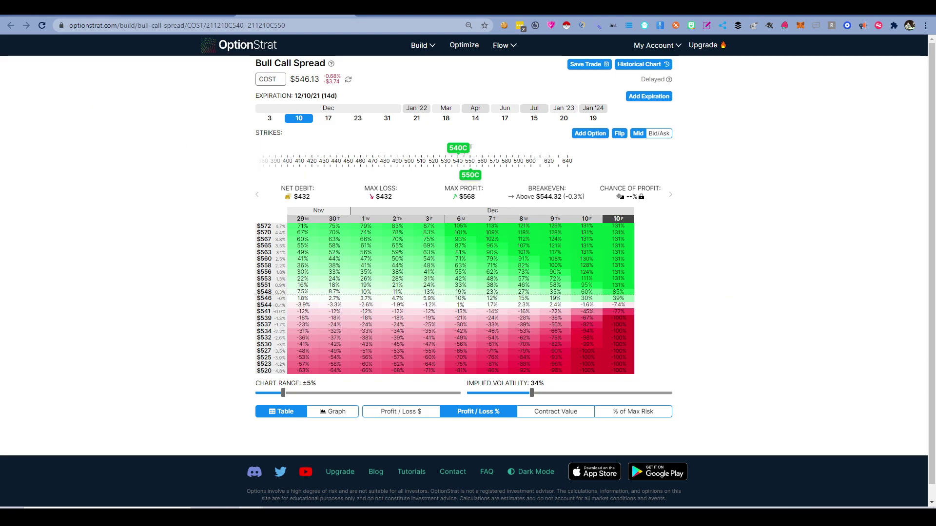
pyautogui.click(63, 15)
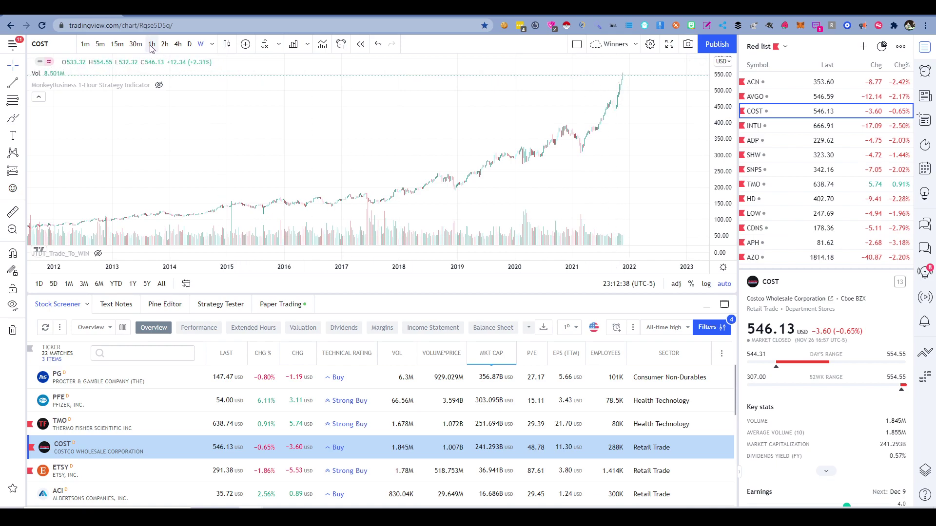
pyautogui.click(190, 44)
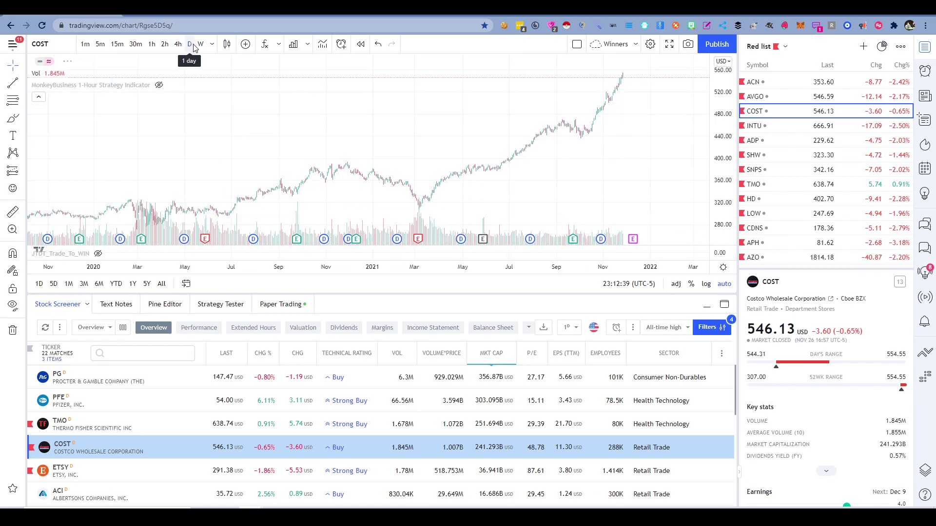
pyautogui.click(153, 44)
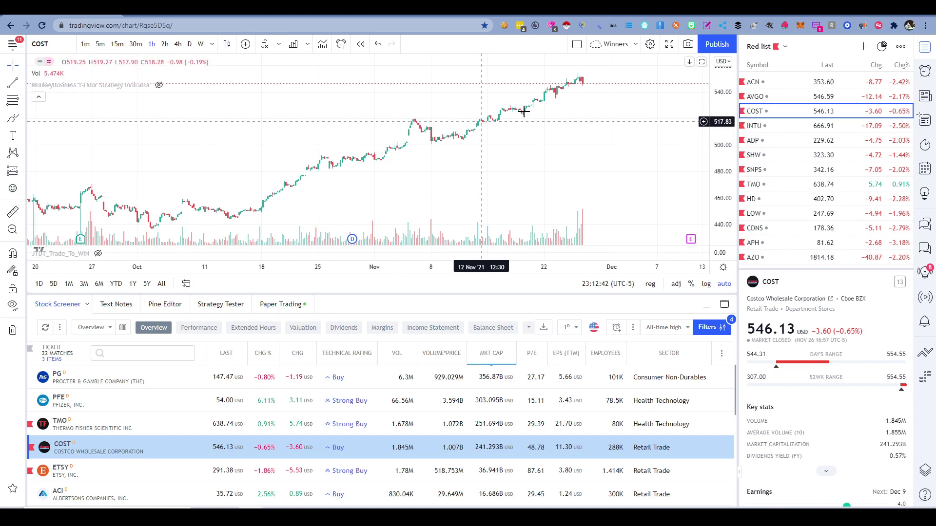
pyautogui.moveTo(581, 80); pyautogui.dragTo(600, 123)
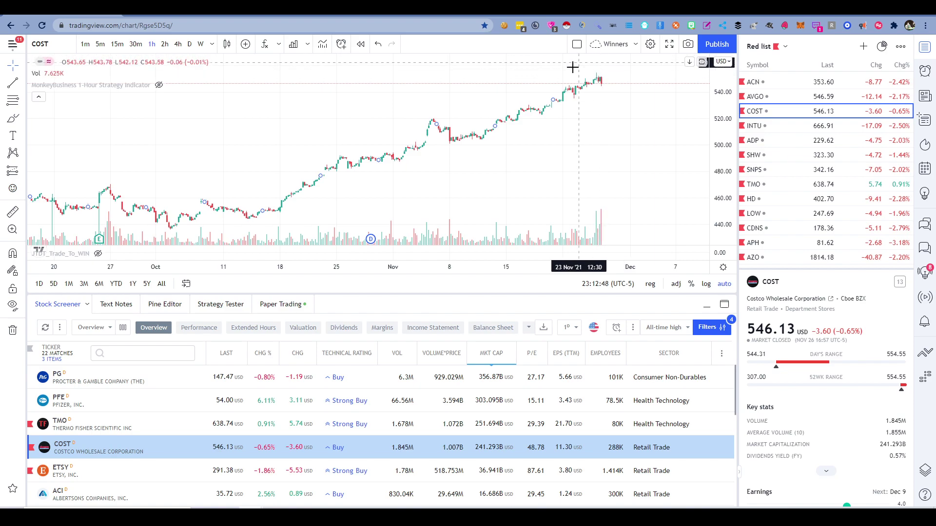
pyautogui.keyDown('shift'); pyautogui.click(436, 123); pyautogui.keyUp('shift')
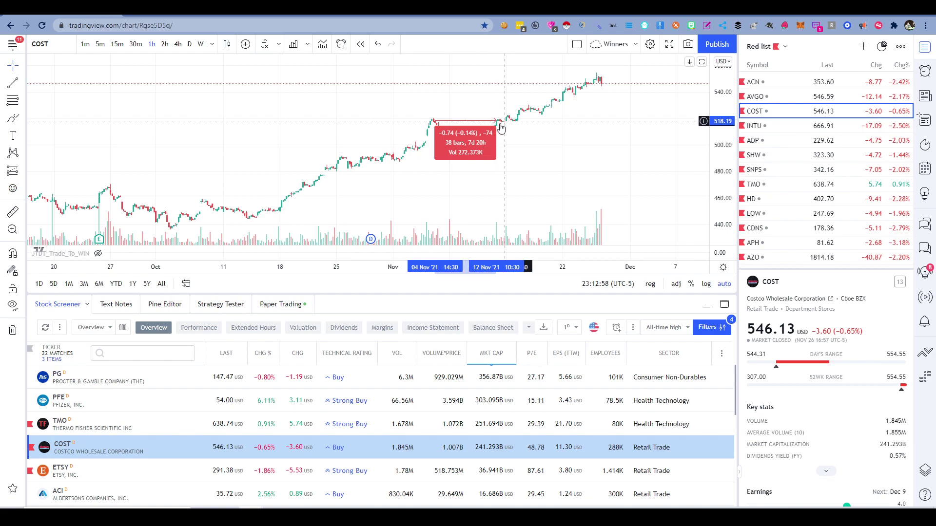
# Switch to OptionStrat, change the COST spread's expiration to 21 Jan '22 and then 19 Jan '24, and examine the early profit percentages
pyautogui.hotkey('ctrl', 'Tab')
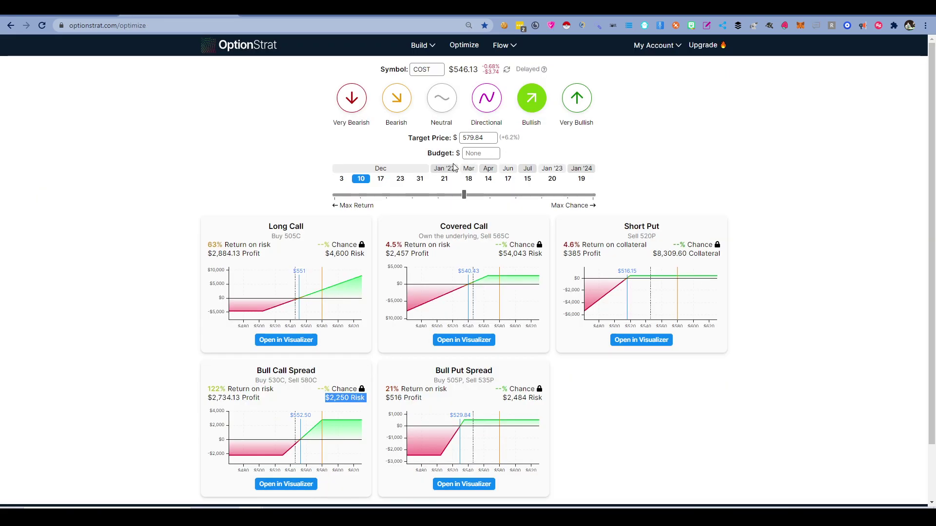
pyautogui.hotkey('ctrl', 'Tab')
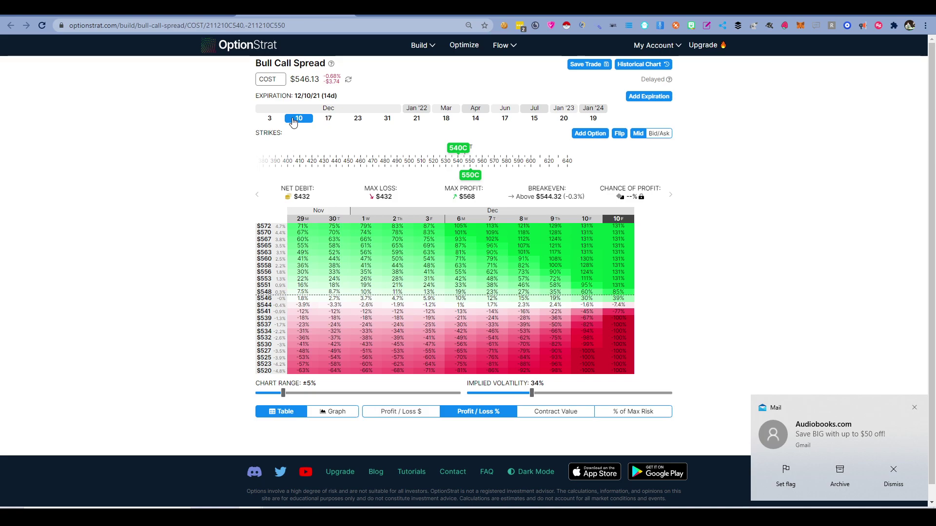
pyautogui.click(417, 118)
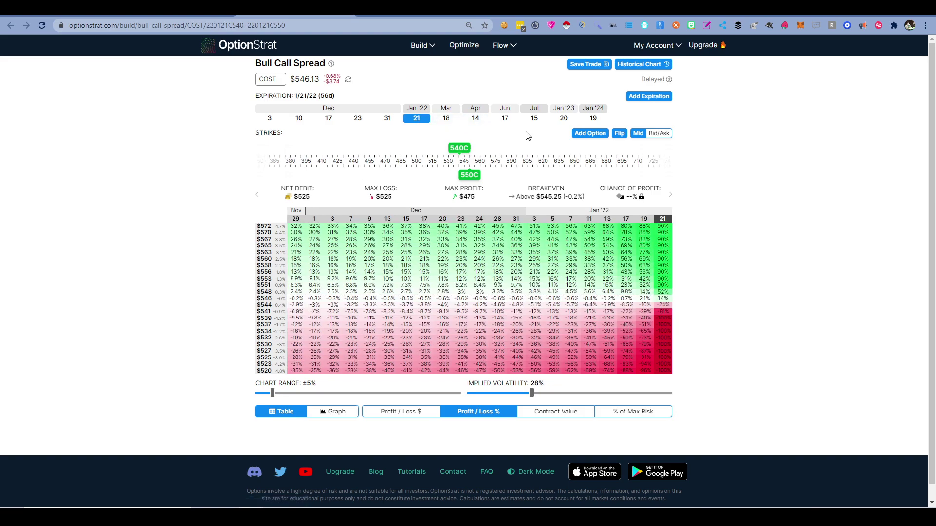
pyautogui.click(595, 116)
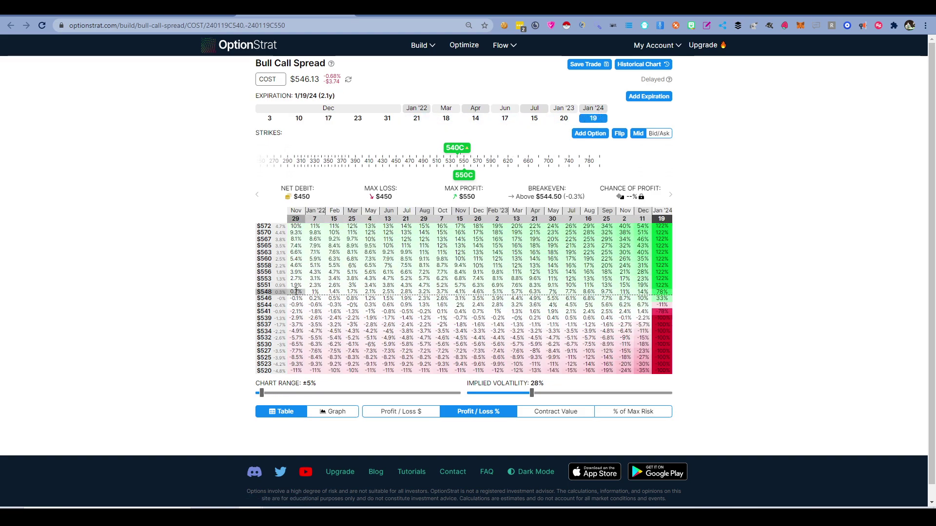
pyautogui.moveTo(310, 279); pyautogui.dragTo(321, 280)
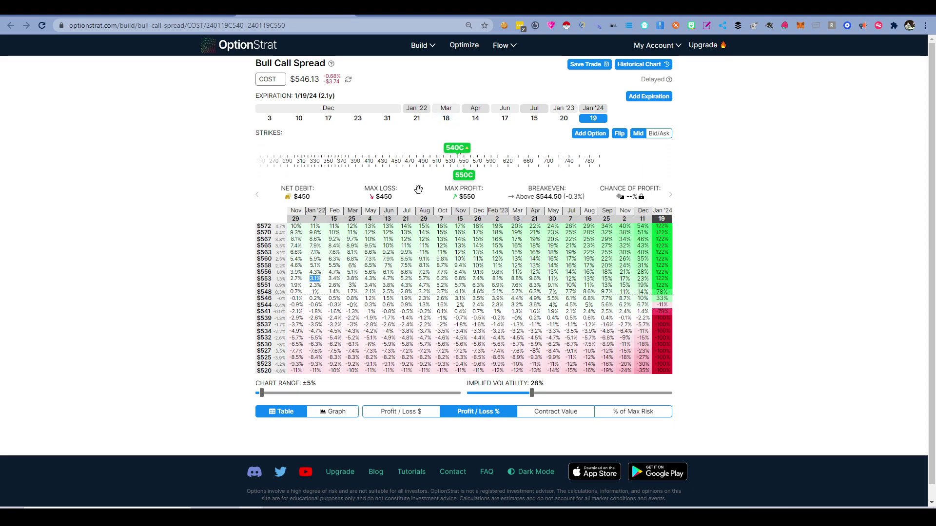
pyautogui.doubleClick(334, 232)
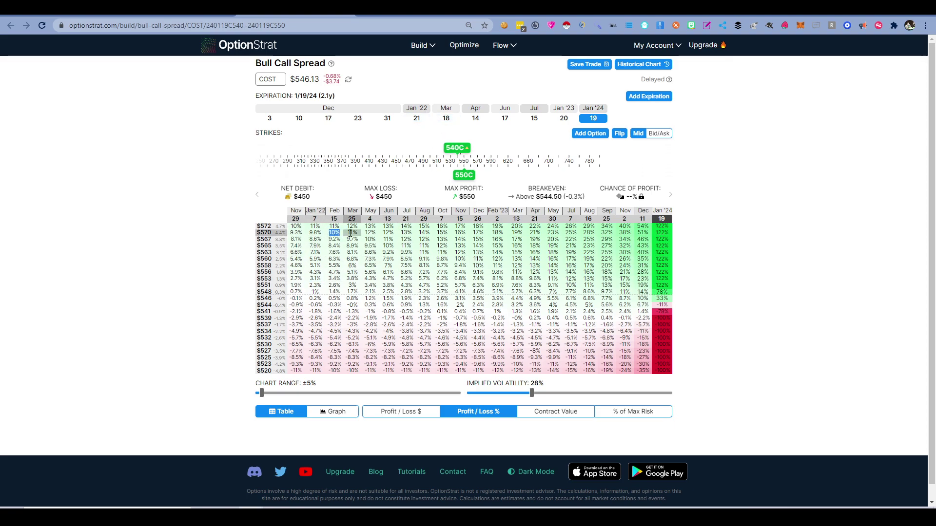
# Set the spread's expiration back to 21 Jan '22 and examine the profit percentages at the $563 price level
pyautogui.click(422, 119)
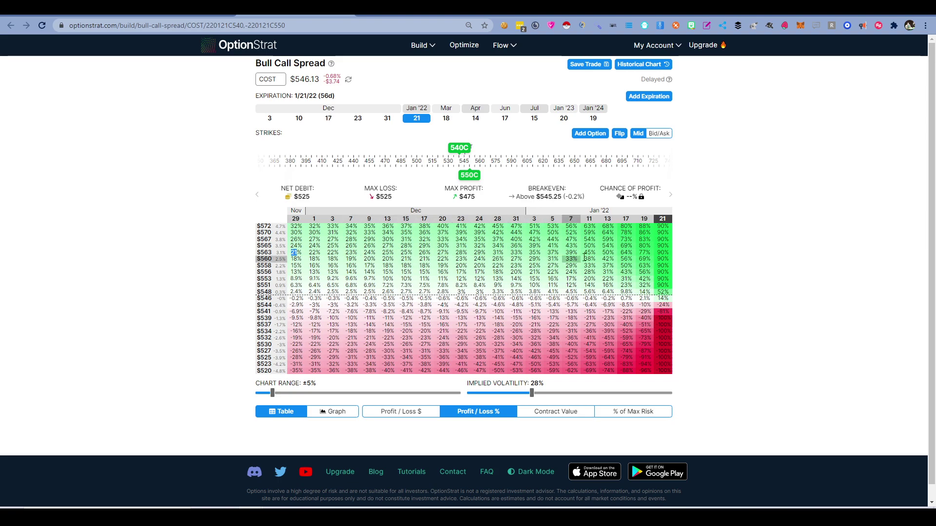
pyautogui.doubleClick(667, 252)
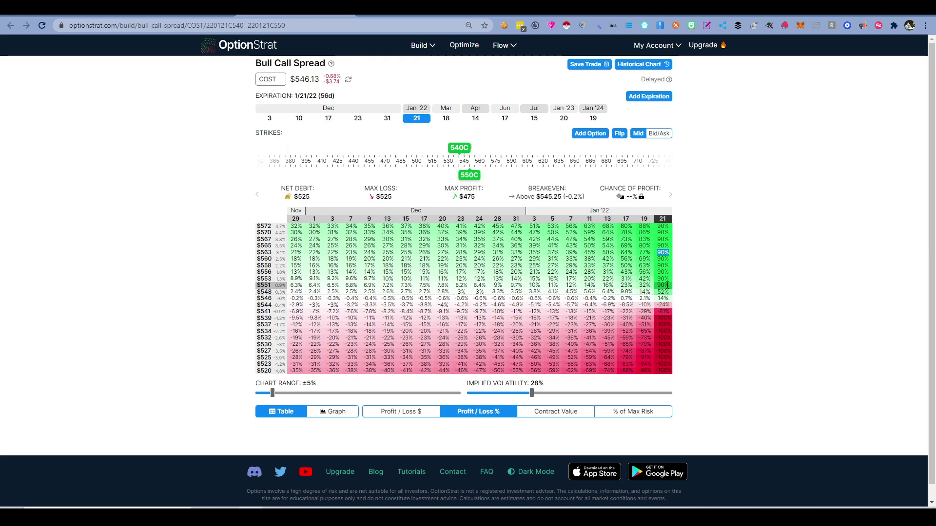
# Switch to TradingView, clear the existing measurement and measure COST's price move from 21 Jul to 01 Oct '21
pyautogui.hotkey('ctrl', '1')
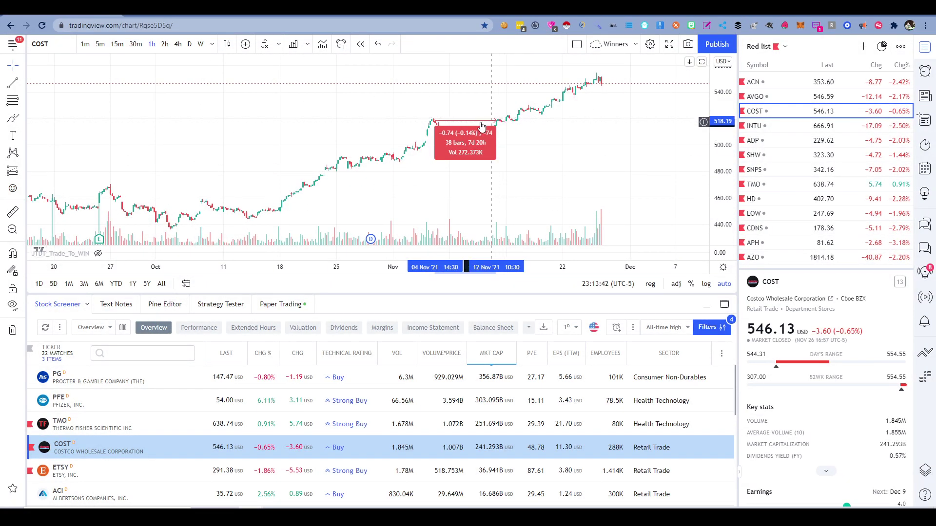
pyautogui.click(411, 118)
pyautogui.scroll(-1, 249, 127)
pyautogui.scroll(-2, 249, 128)
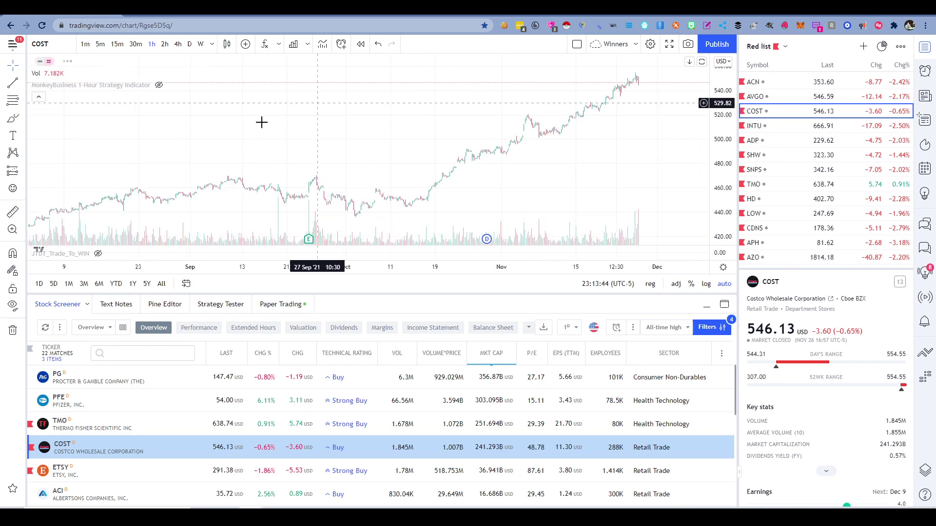
pyautogui.scroll(-2, 327, 158)
pyautogui.scroll(-3, 333, 162)
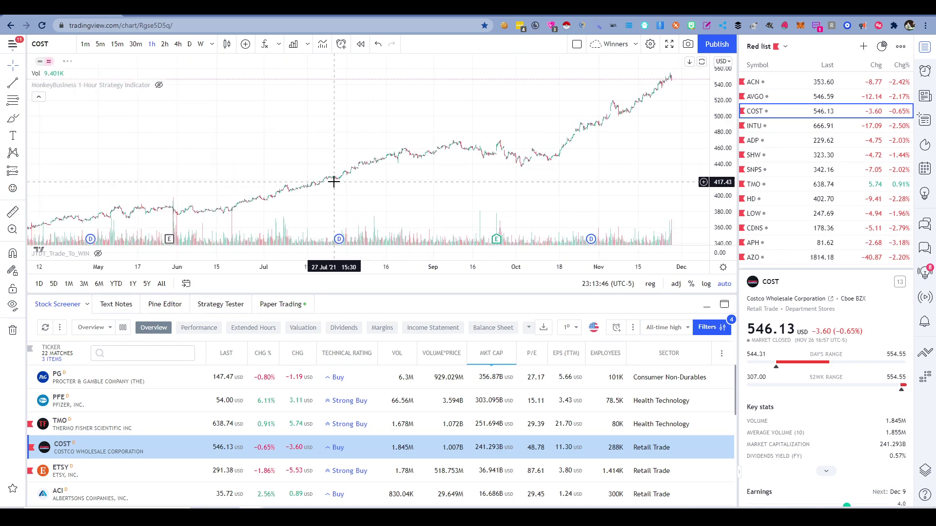
pyautogui.keyDown('shift'); pyautogui.click(316, 177); pyautogui.keyUp('shift')
pyautogui.click(516, 141)
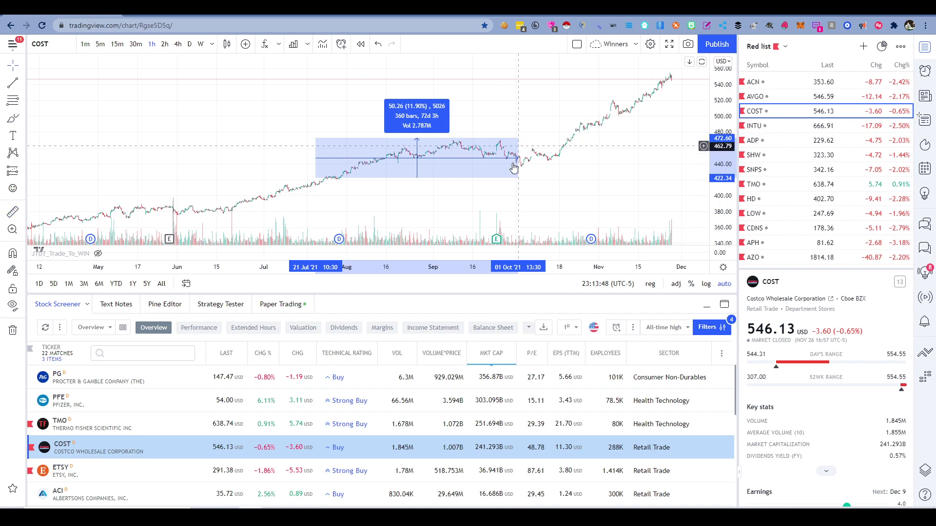
# Replace the measurement with one from COST's 09 Sep '21 peak to 22 Oct '21, and clear it
pyautogui.click(405, 179)
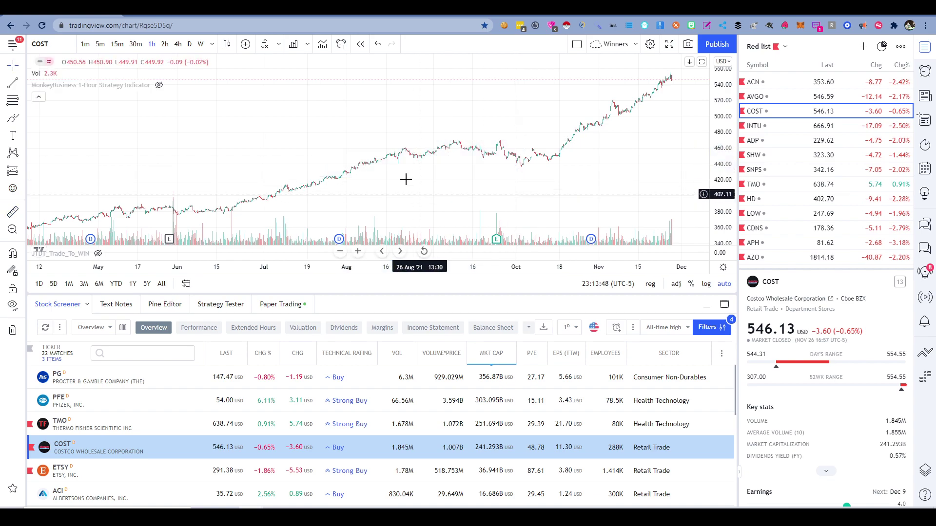
pyautogui.keyDown('shift'); pyautogui.click(454, 142); pyautogui.keyUp('shift')
pyautogui.click(575, 129)
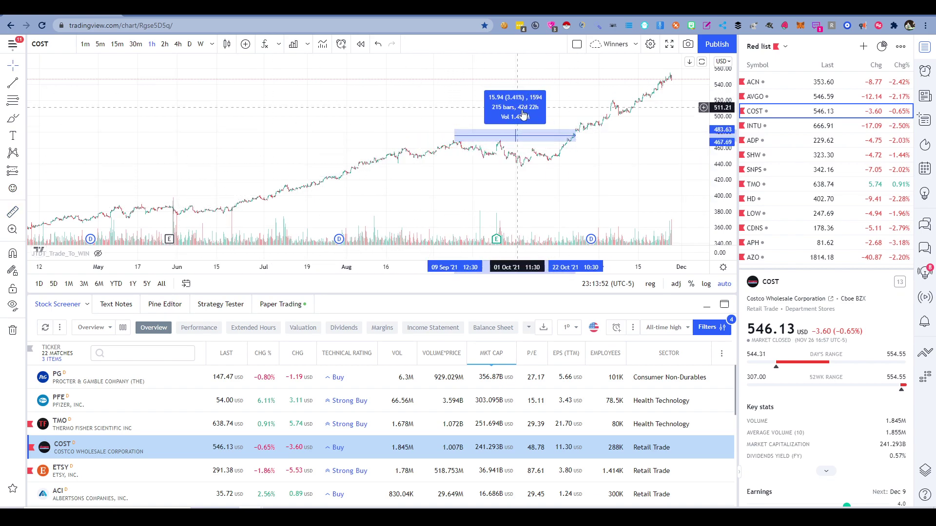
pyautogui.click(478, 191)
# Measure COST's longer drawdown and recovery on the chart from the 25 Nov '20 peak to 12 May '21
pyautogui.moveTo(372, 169); pyautogui.dragTo(529, 170)
pyautogui.moveTo(341, 171); pyautogui.dragTo(449, 161)
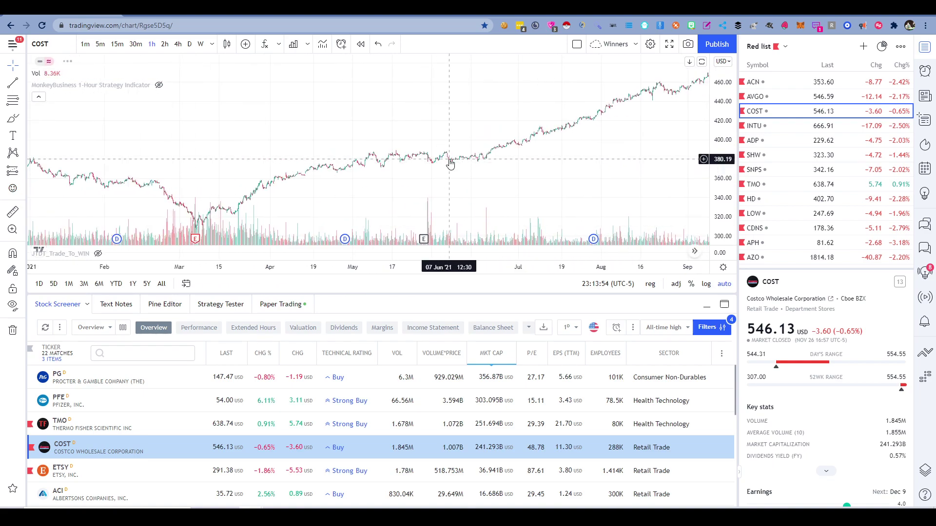
pyautogui.scroll(-4, 445, 165)
pyautogui.scroll(-3, 439, 173)
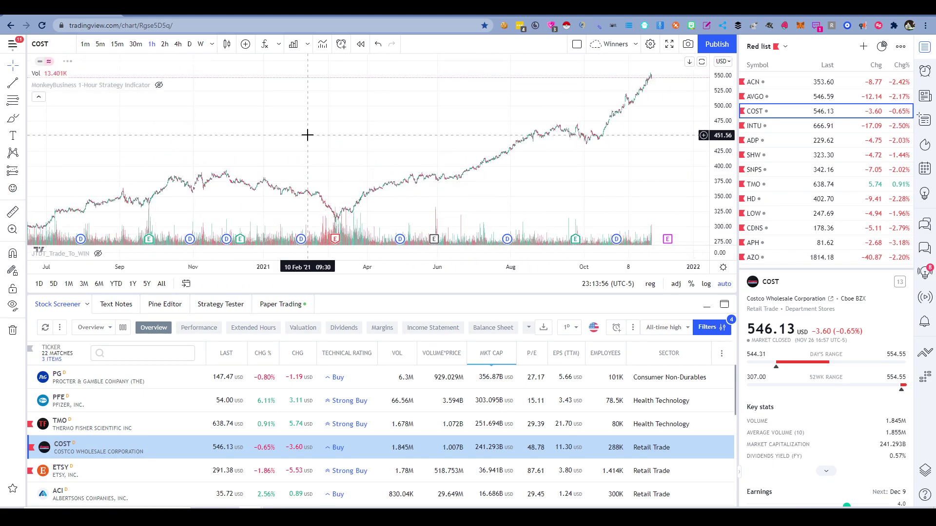
pyautogui.scroll(-2, 273, 168)
pyautogui.keyDown('shift'); pyautogui.click(258, 174); pyautogui.keyUp('shift')
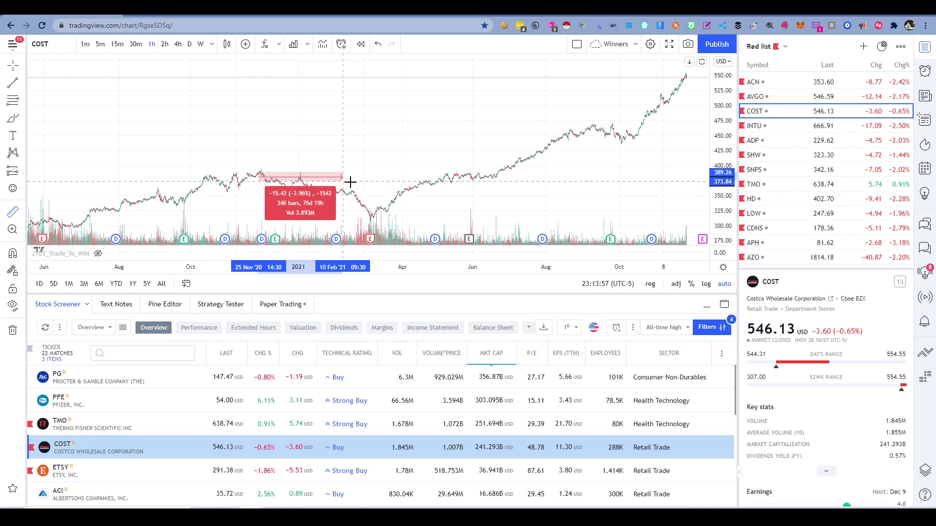
pyautogui.click(450, 175)
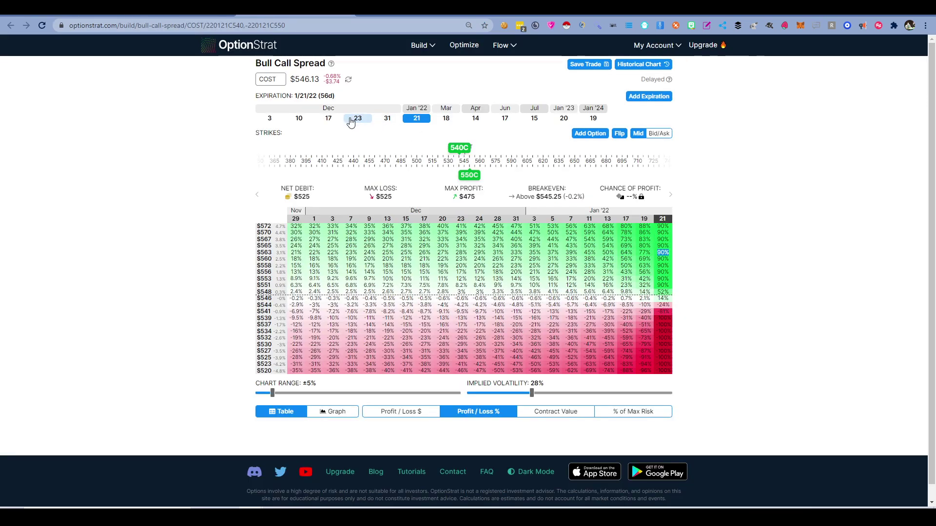
# Set the COST spread's expiration to 20 Jan '23 in OptionStrat and clear the drawdown measurement from the TradingView chart
pyautogui.click(564, 120)
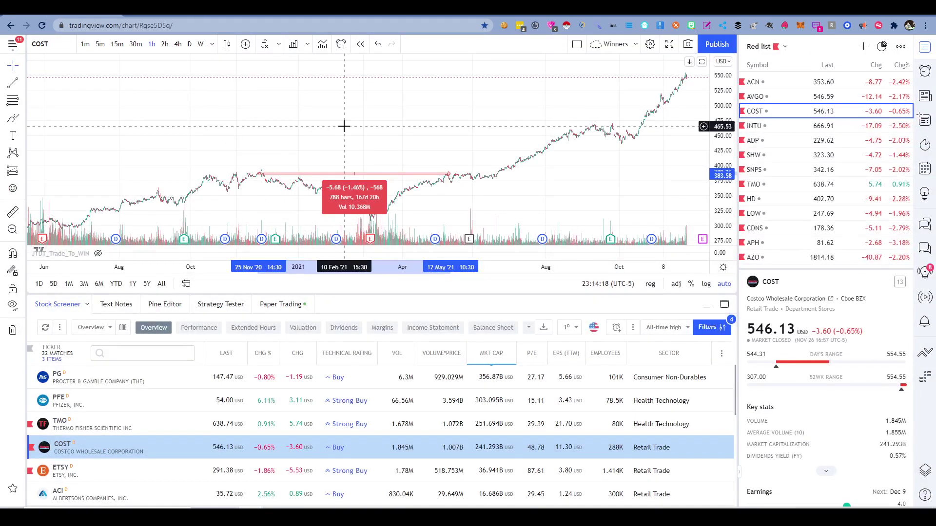
pyautogui.click(344, 126)
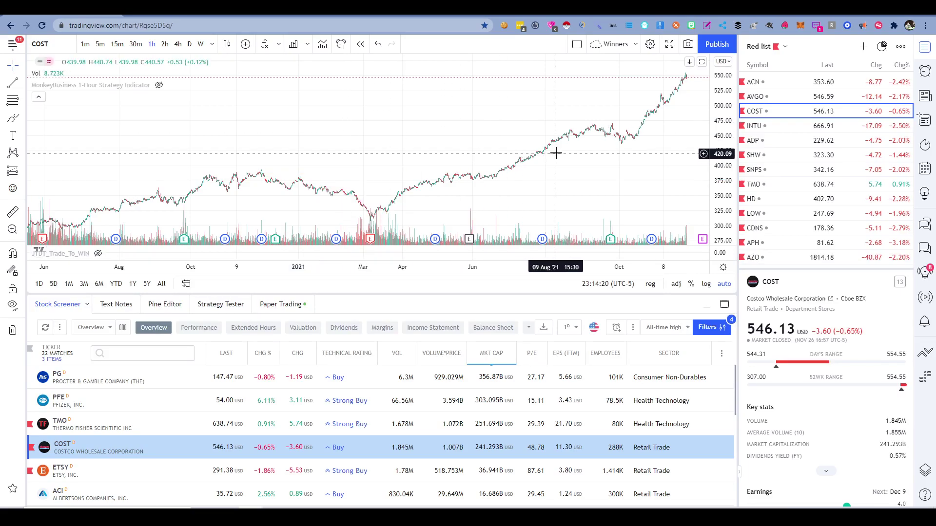
pyautogui.moveTo(541, 152); pyautogui.dragTo(511, 153)
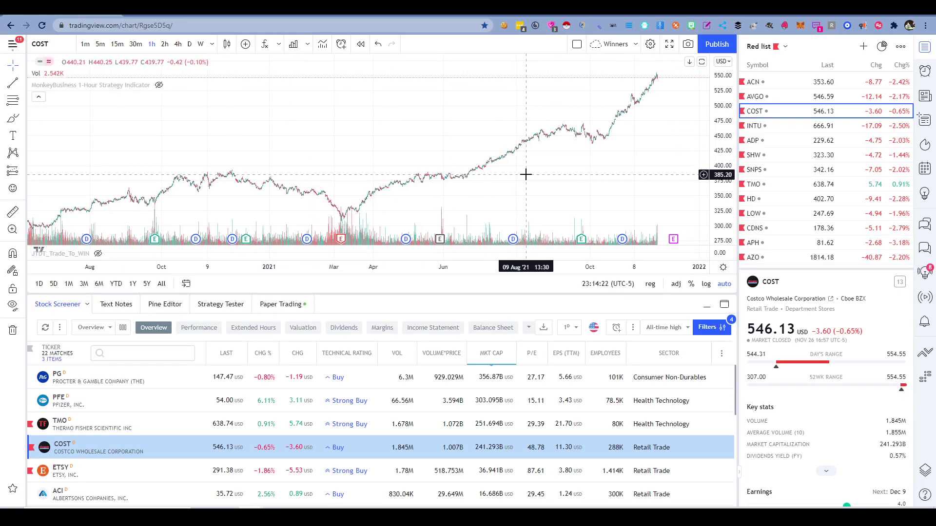